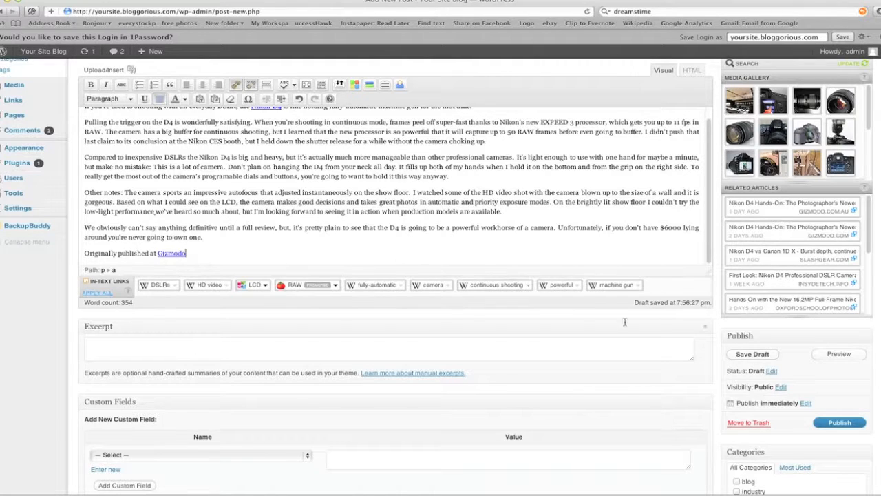
- Assign the Nikon D4 post to the "blog" category
scroll(716, 367, down, 5)
scroll(716, 366, down, 5)
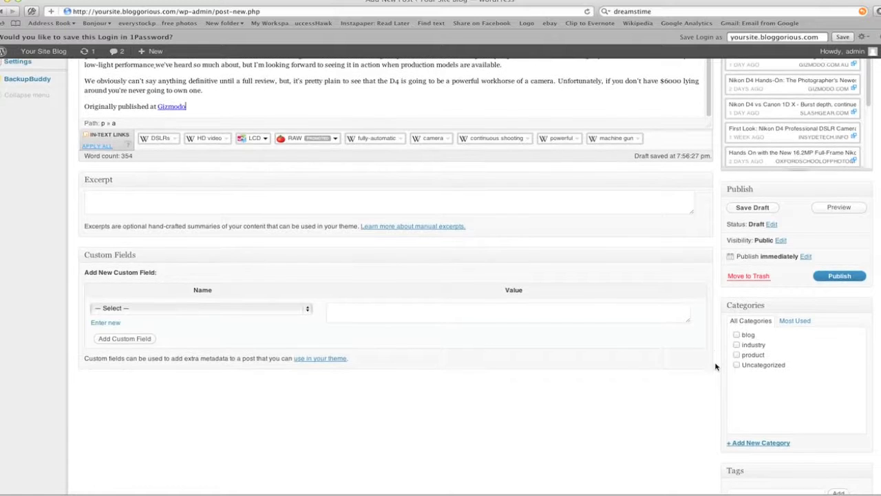
scroll(716, 367, up, 10)
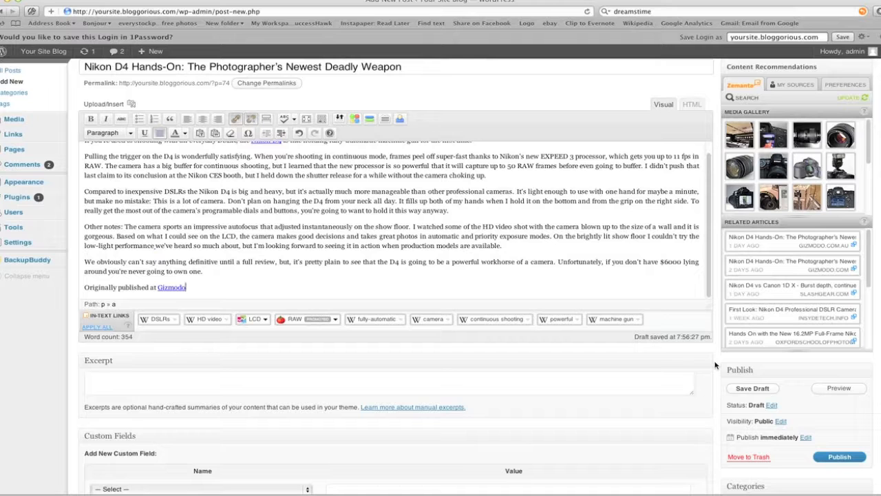
scroll(716, 365, down, 3)
scroll(716, 365, down, 9)
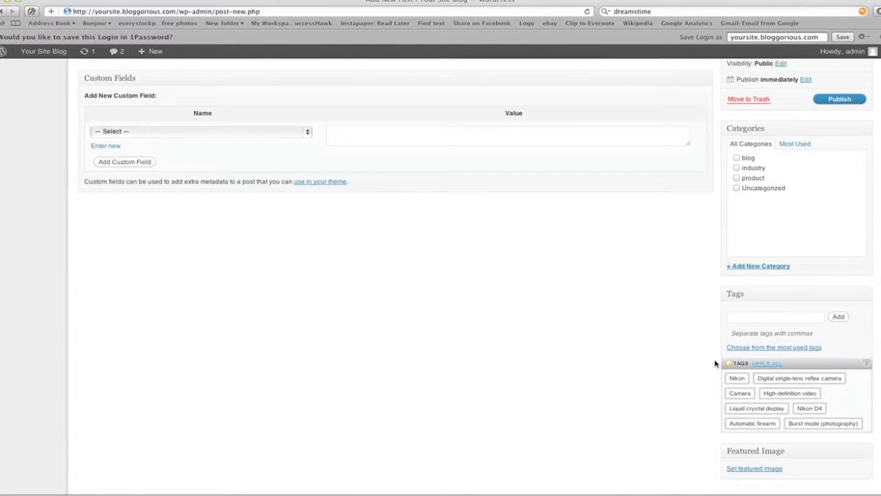
click(737, 158)
- Tag the post with the suggested Nikon, Camera, Nikon D4 and High-definition video tags, plus a custom "yoursite" tag
scroll(649, 285, down, 1)
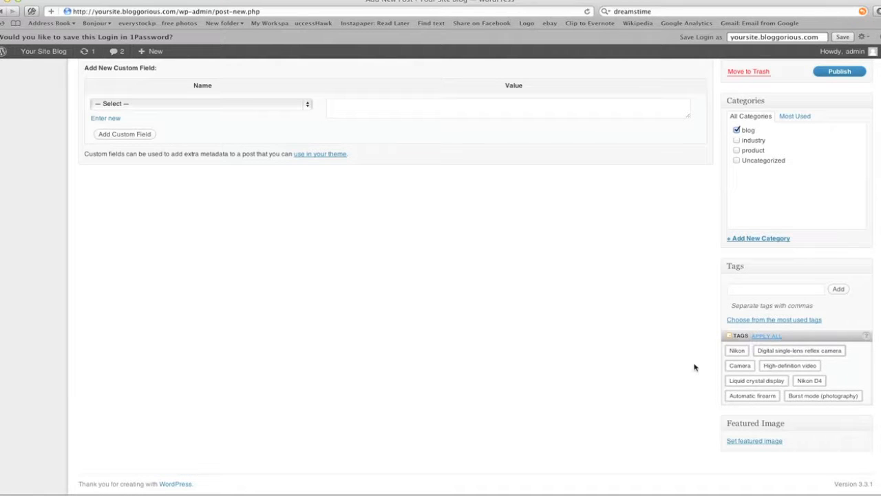
click(737, 352)
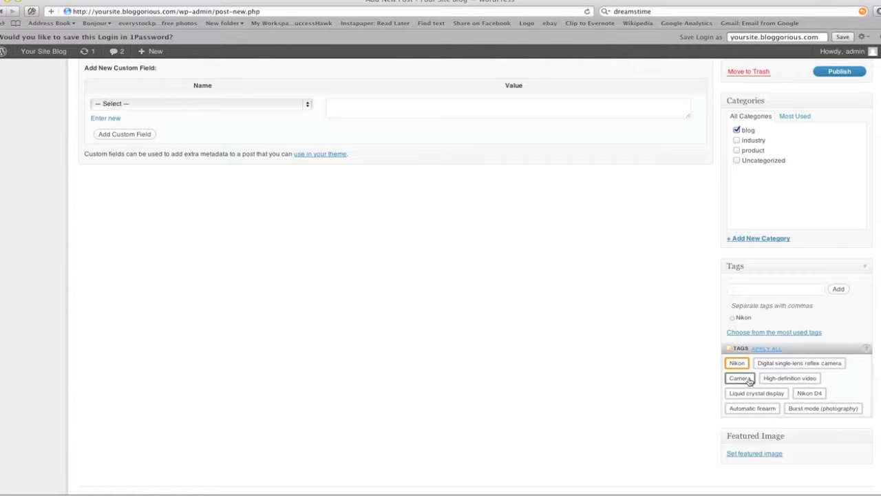
click(749, 381)
click(811, 392)
click(797, 378)
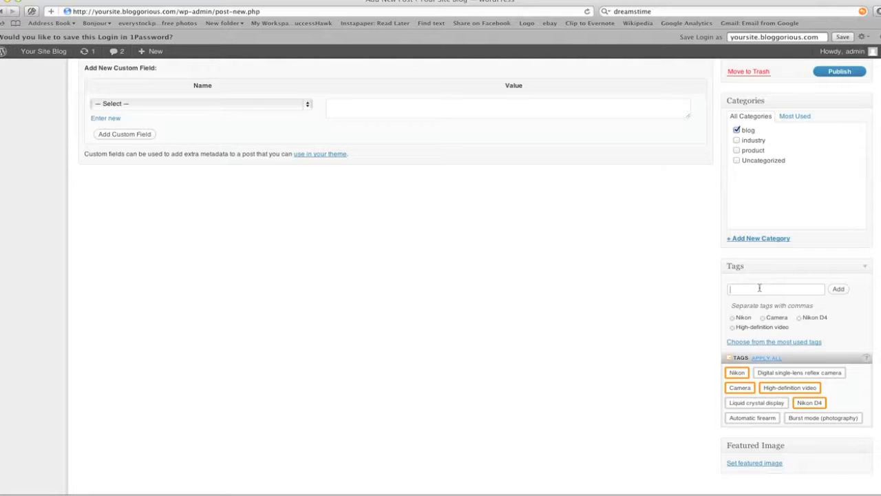
text(yoursite)
key(Return)
- Start setting a featured image and upload the "nikon" file from the Desktop folder
scroll(655, 340, down, 1)
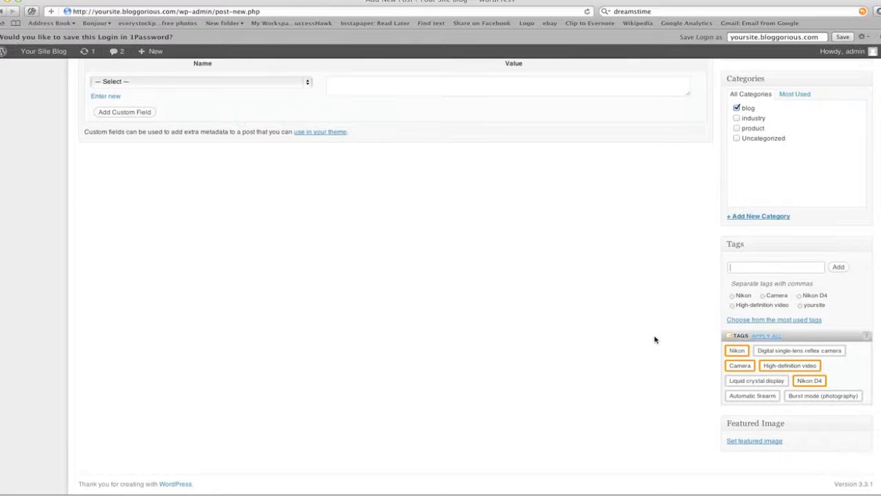
click(752, 442)
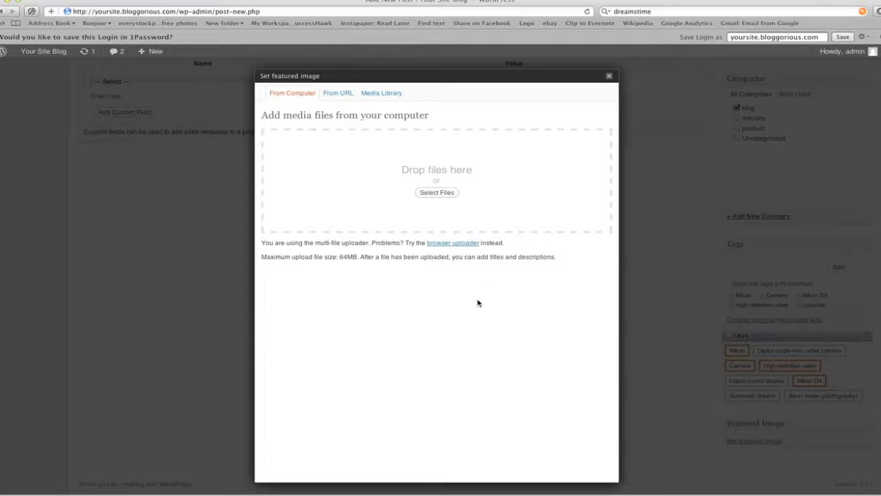
click(434, 193)
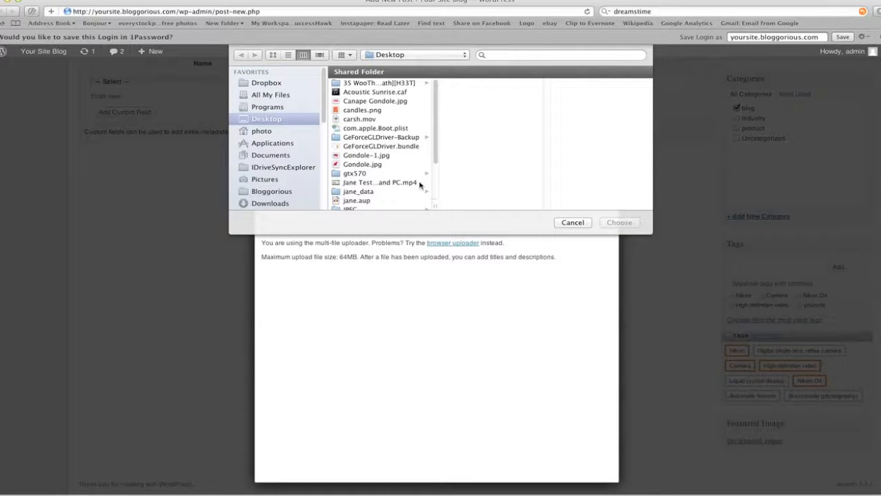
scroll(417, 190, down, 3)
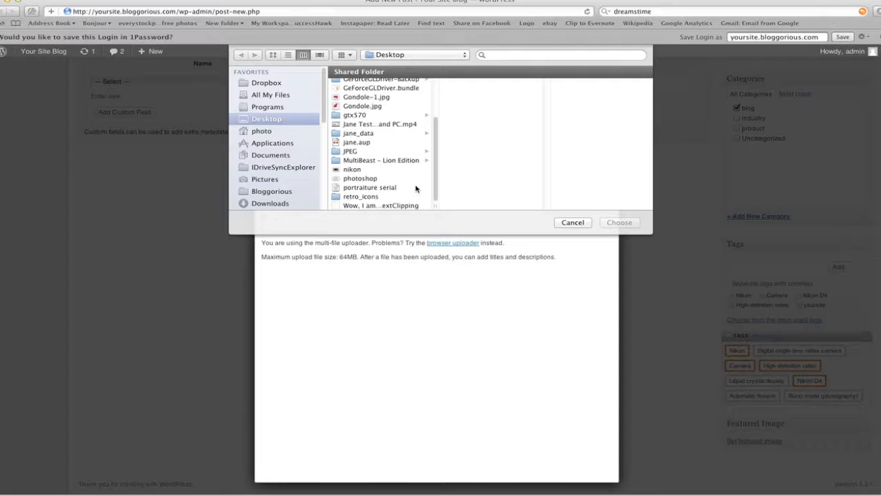
click(367, 170)
click(617, 223)
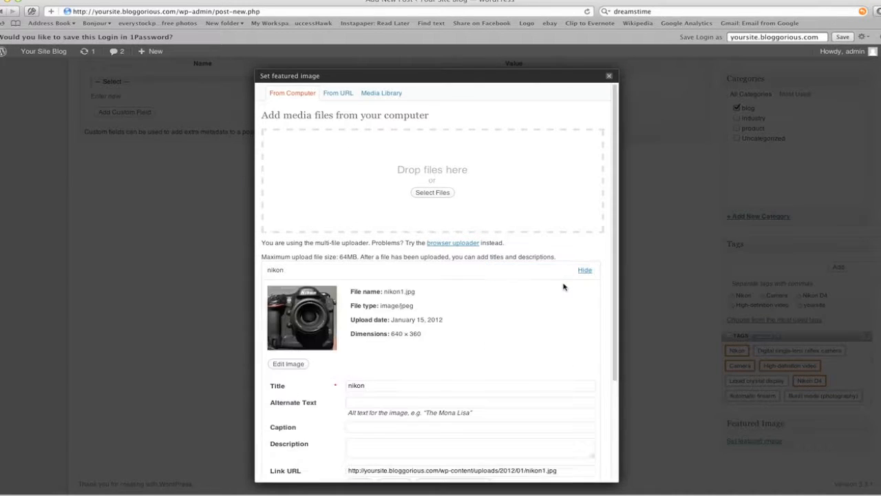
- Use the uploaded nikon picture as the post's featured image and close the image dialog
scroll(536, 297, down, 3)
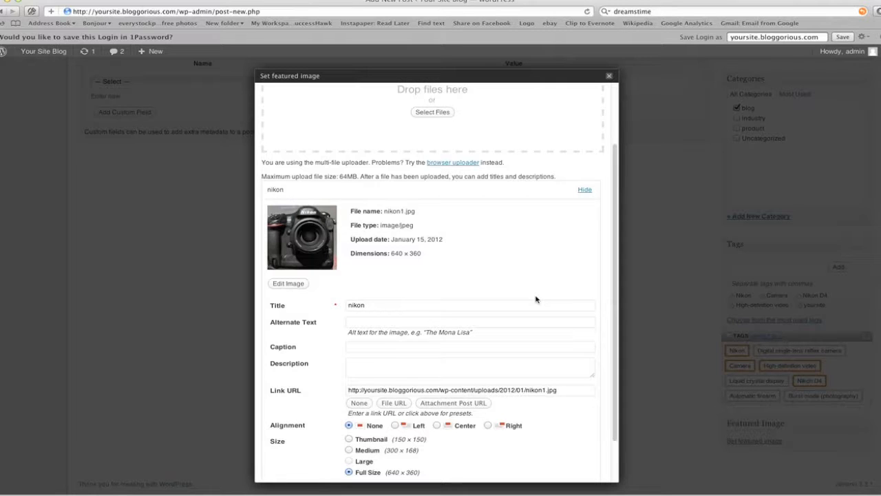
scroll(504, 296, down, 2)
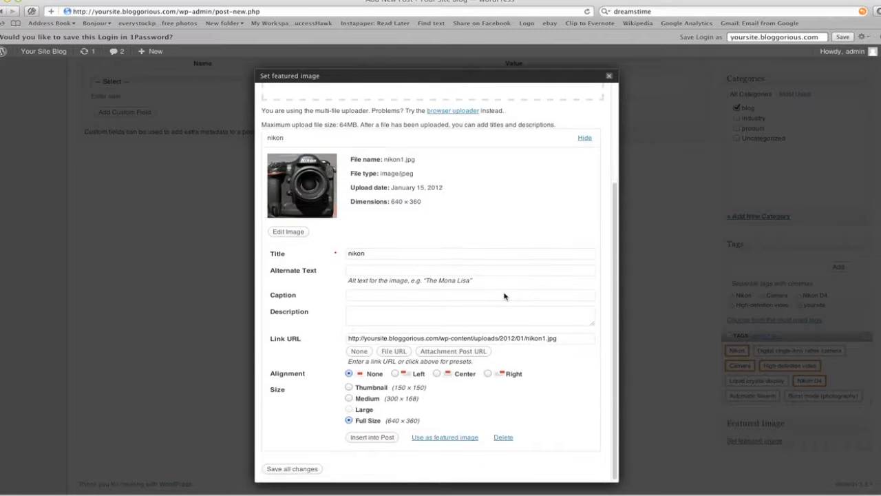
click(454, 438)
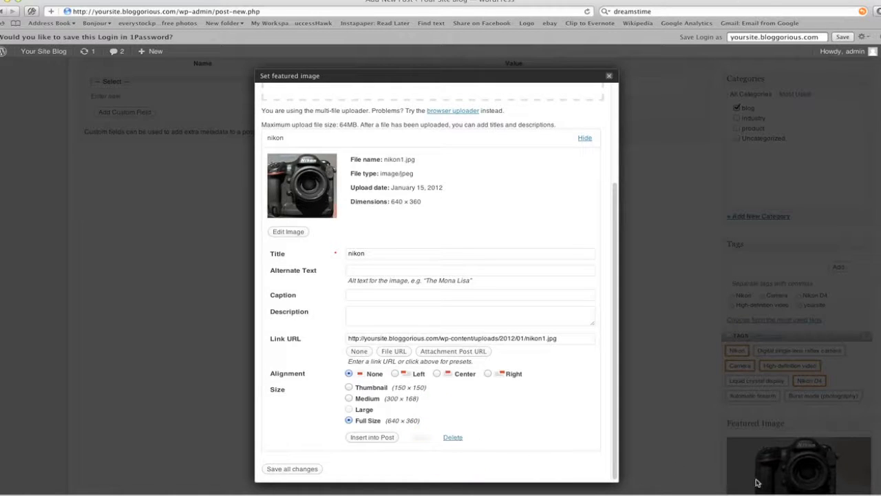
click(670, 418)
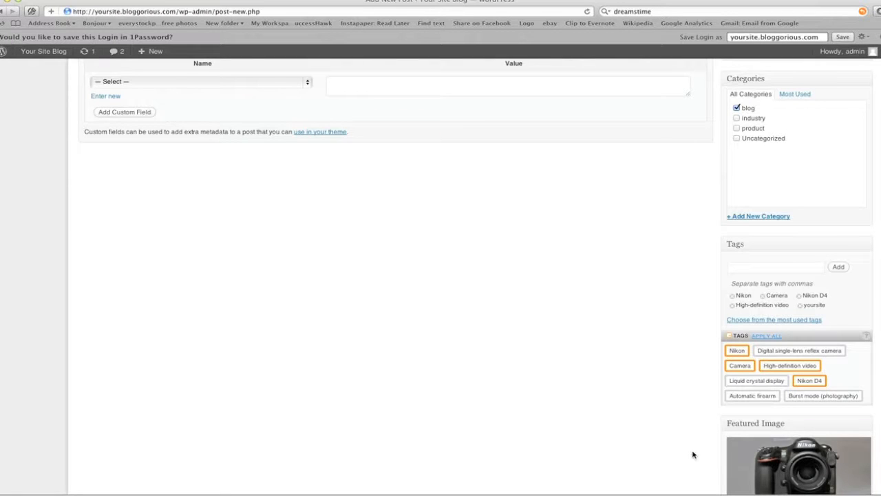
- Preview the draft post on the site and examine its featured image and text layout
scroll(627, 418, up, 10)
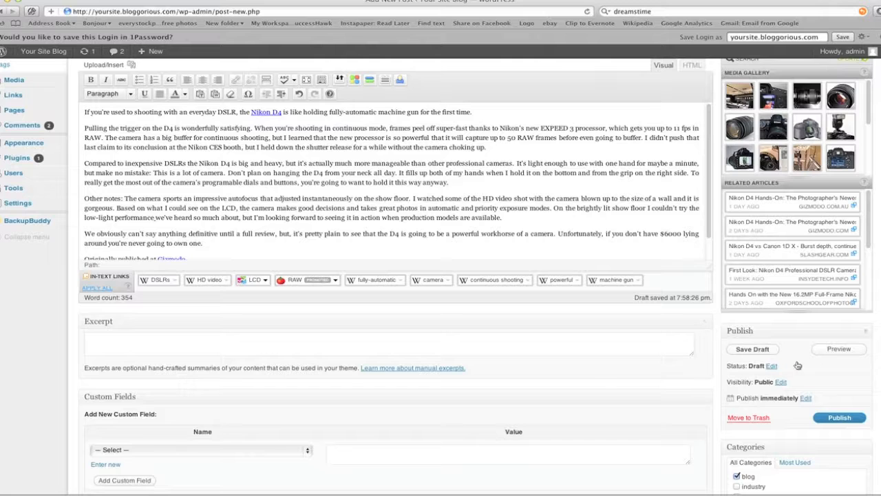
click(839, 349)
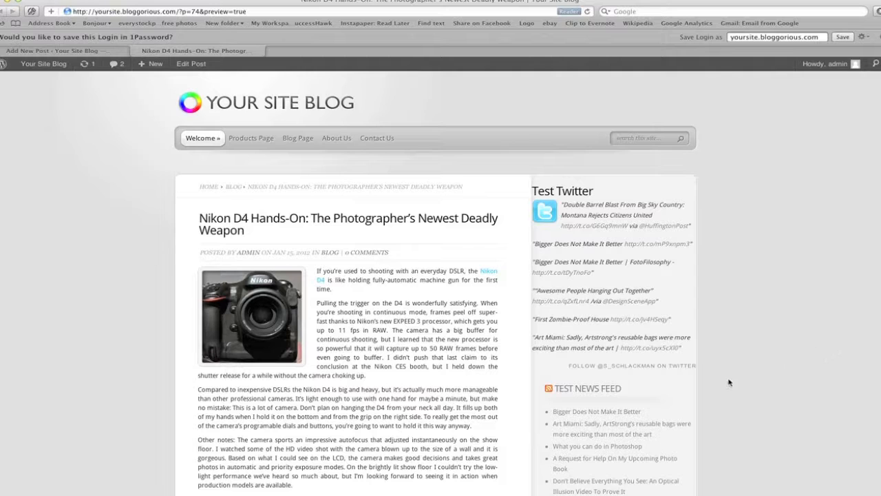
scroll(770, 374, down, 3)
scroll(771, 375, down, 1)
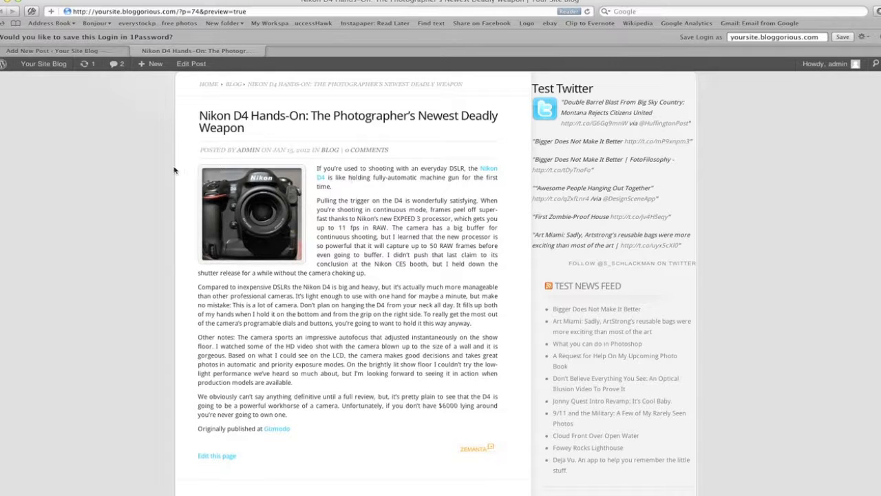
- Back in the post editor, format the paragraph starting "Other notes" as a blockquote
click(66, 59)
click(55, 50)
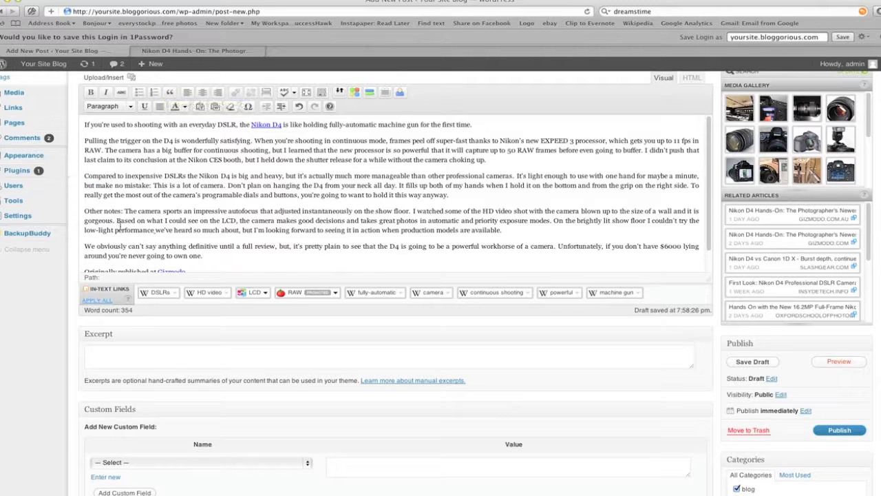
drag(84, 211, 521, 228)
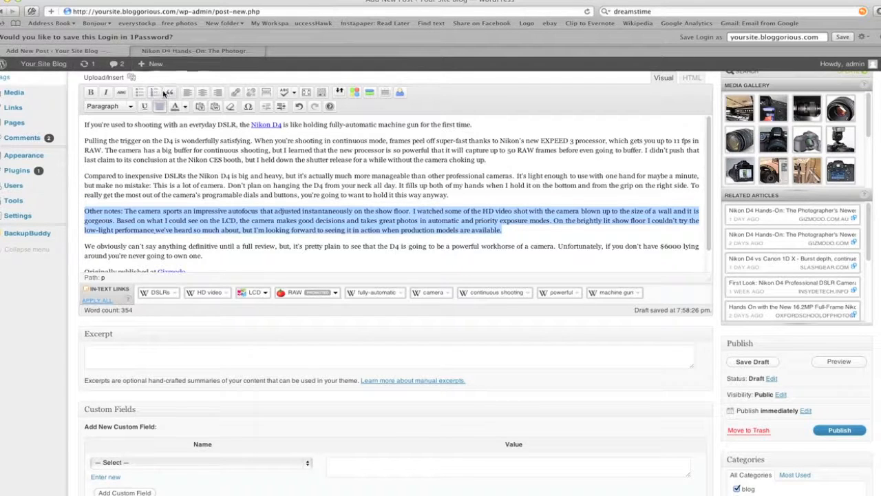
click(169, 94)
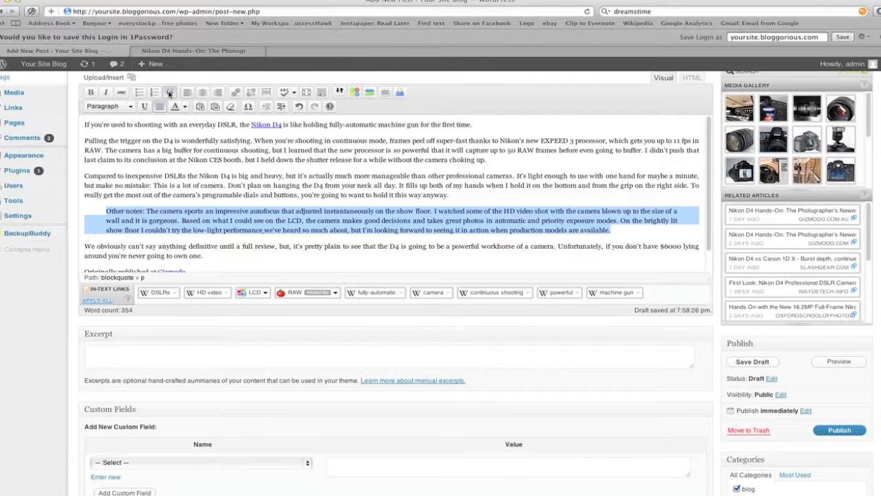
- Refresh the post preview and examine how the quoted paragraph is displayed
click(843, 361)
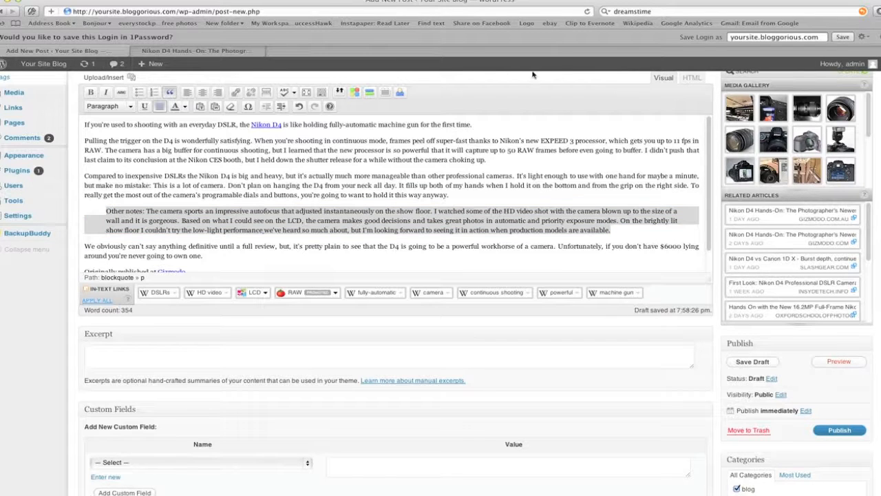
click(230, 51)
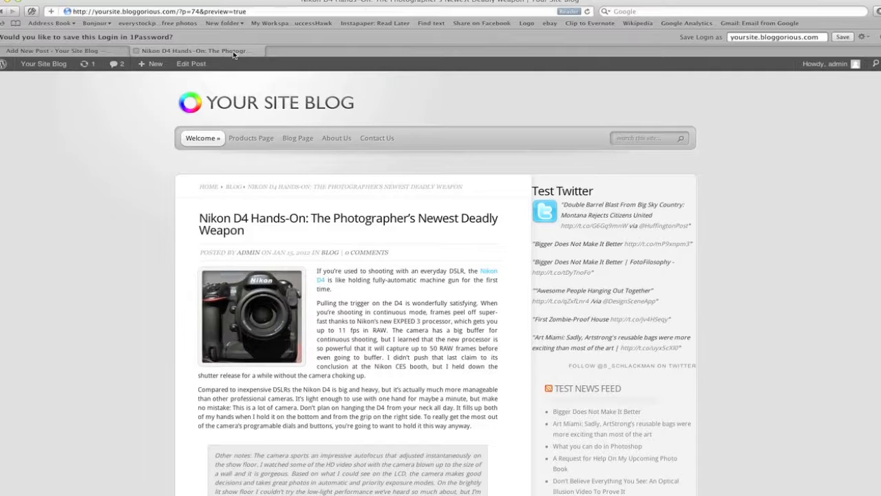
scroll(112, 266, down, 4)
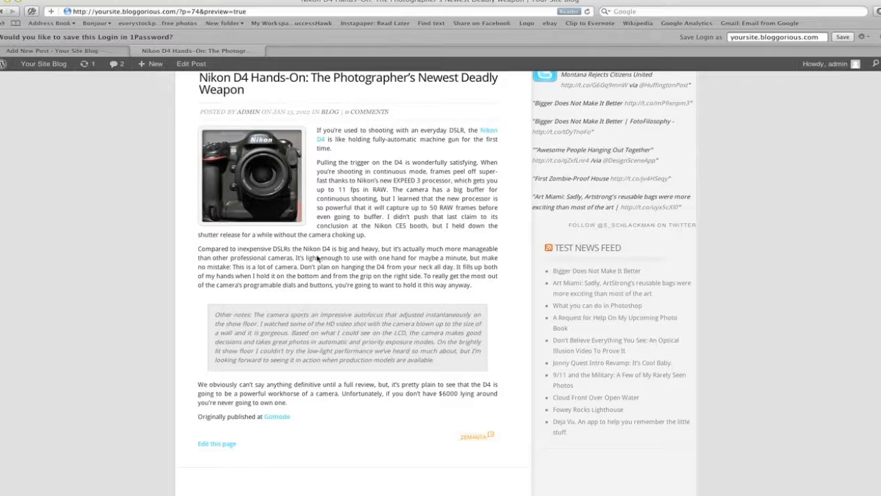
- Return to the post editor and enlarge its text area so the whole article fits
click(85, 54)
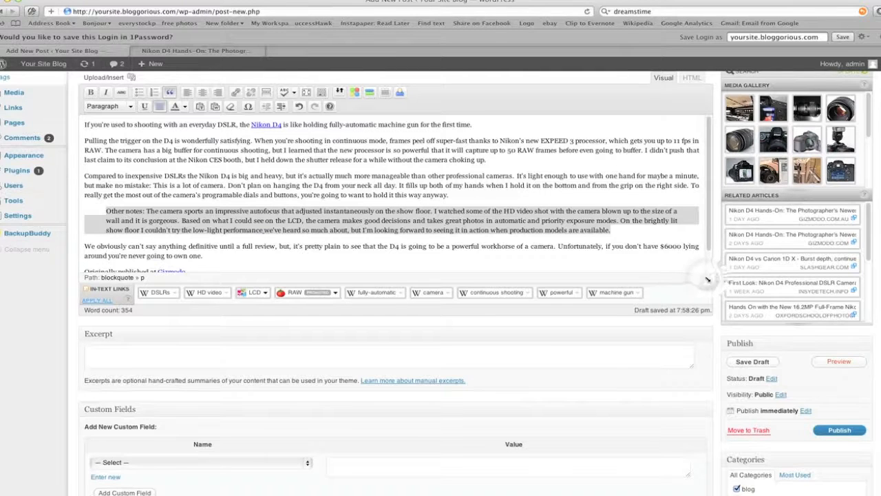
drag(708, 280, 719, 427)
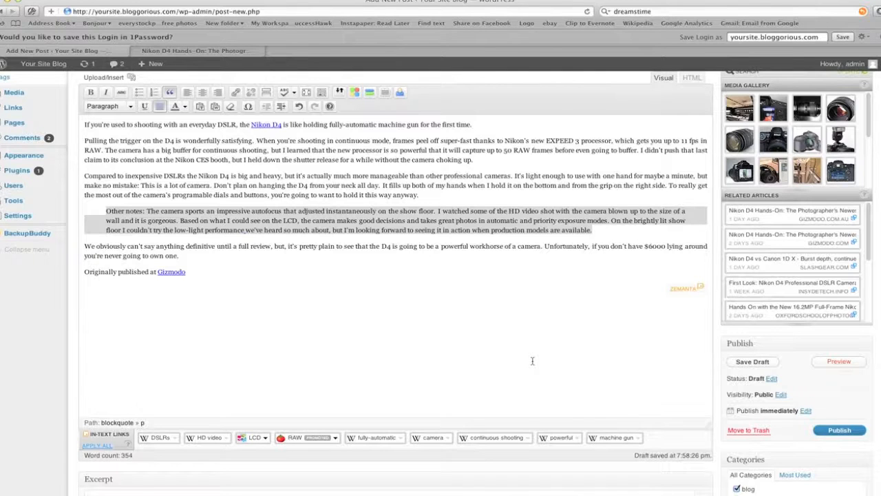
- Look over the post's remaining settings and publish the Nikon D4 post
scroll(532, 361, down, 5)
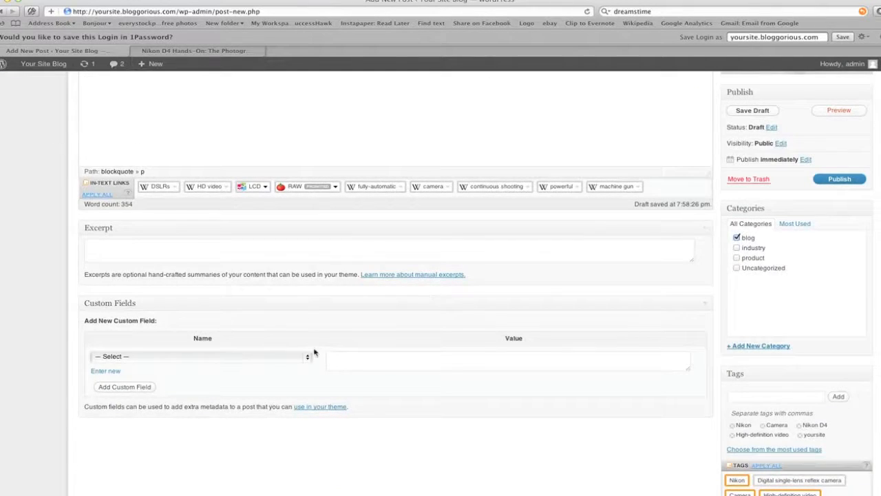
scroll(454, 319, up, 1)
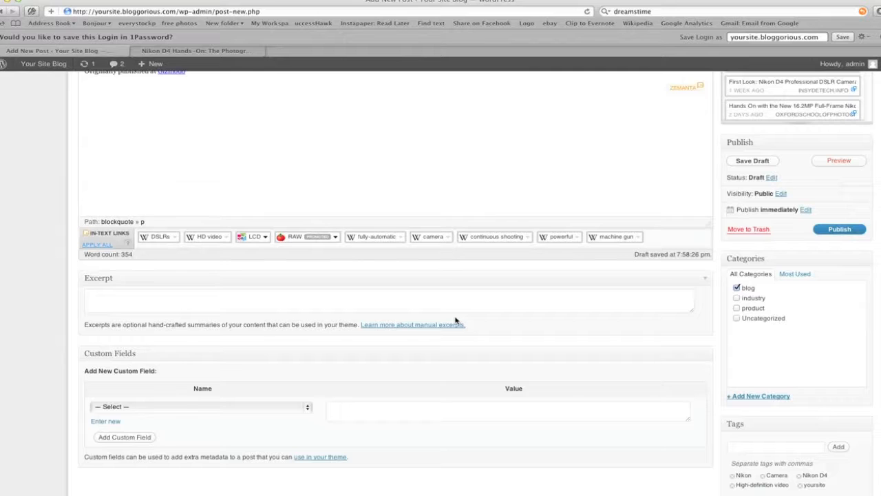
scroll(455, 320, up, 4)
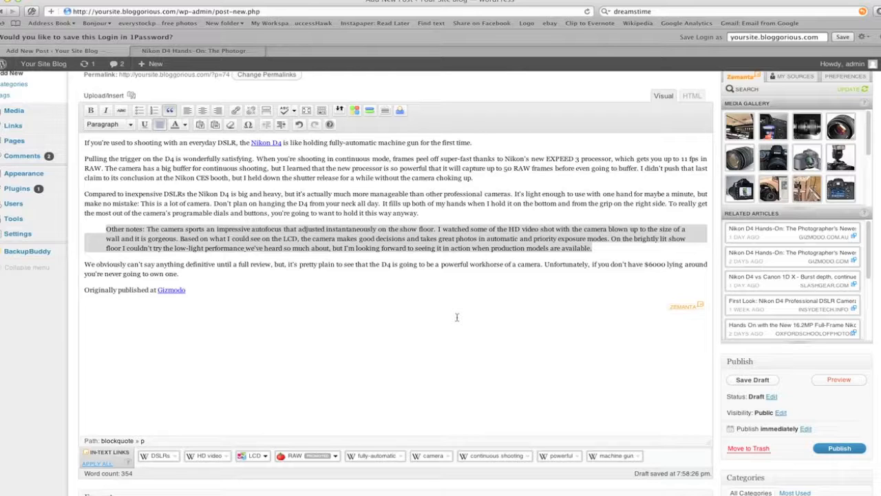
scroll(457, 322, up, 1)
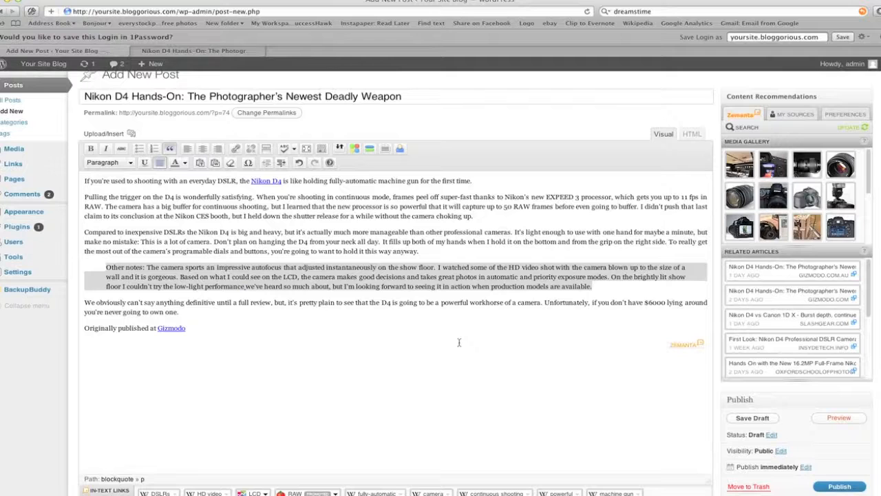
click(838, 487)
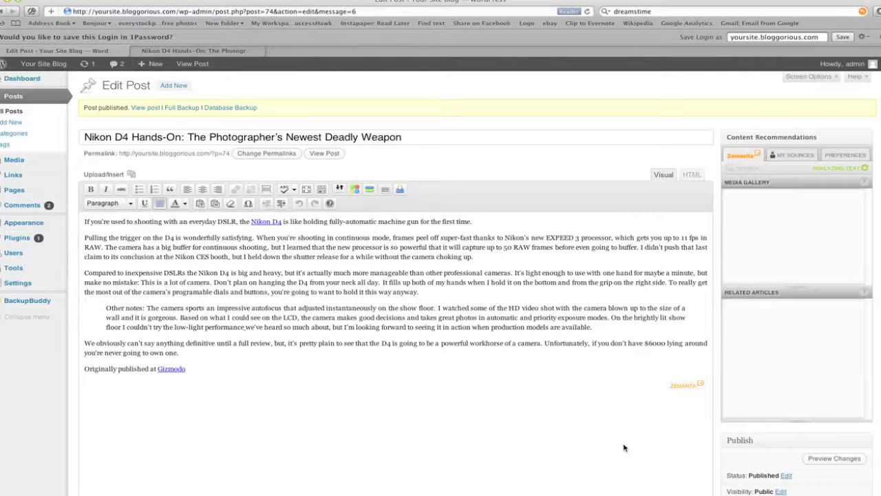
- Visit the live site and check the published Nikon D4 article on its Blog Page
scroll(624, 448, down, 5)
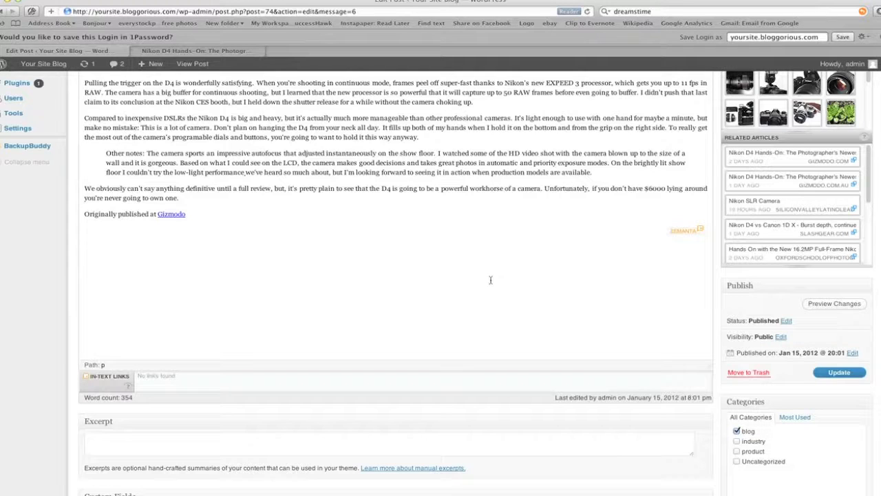
click(57, 63)
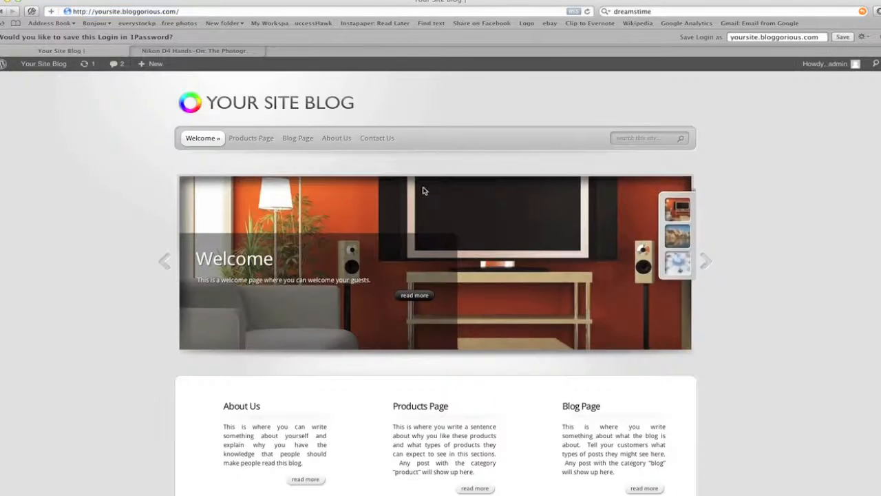
click(298, 140)
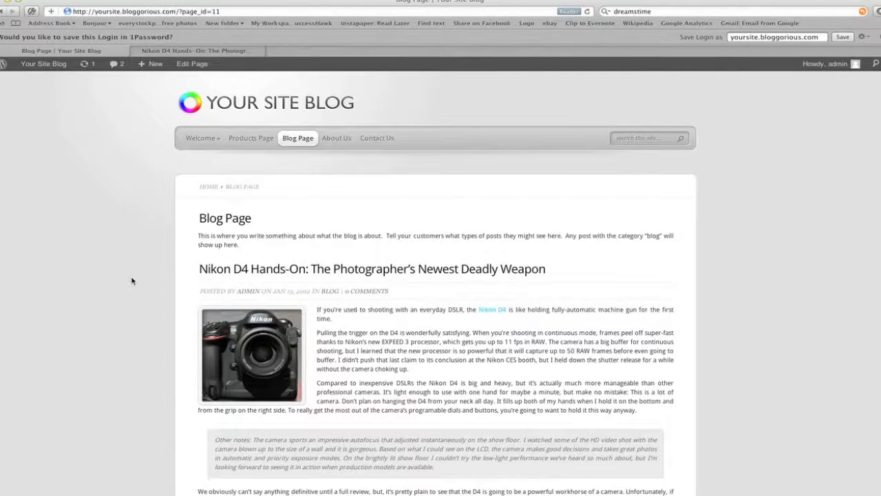
scroll(132, 280, down, 6)
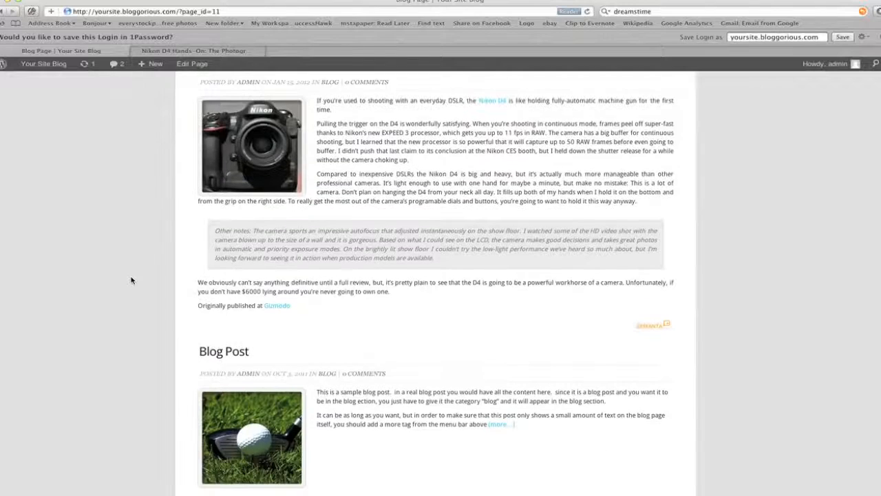
- Pick the end of the article's second paragraph as the cut-off point and reopen the Nikon D4 post for editing from the posts list
scroll(131, 280, down, 1)
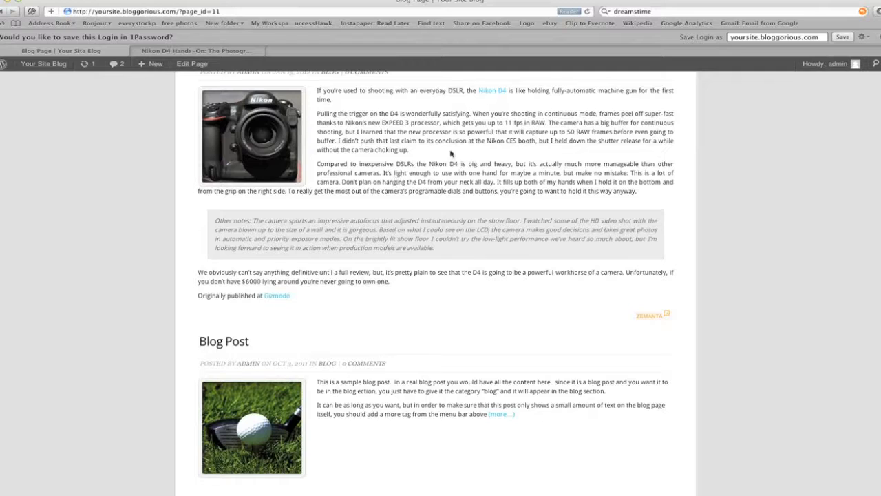
drag(317, 150, 415, 151)
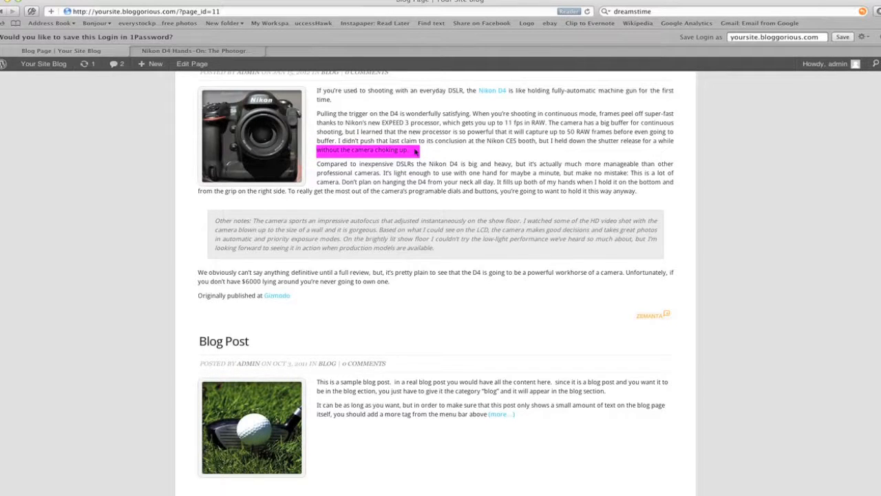
click(64, 63)
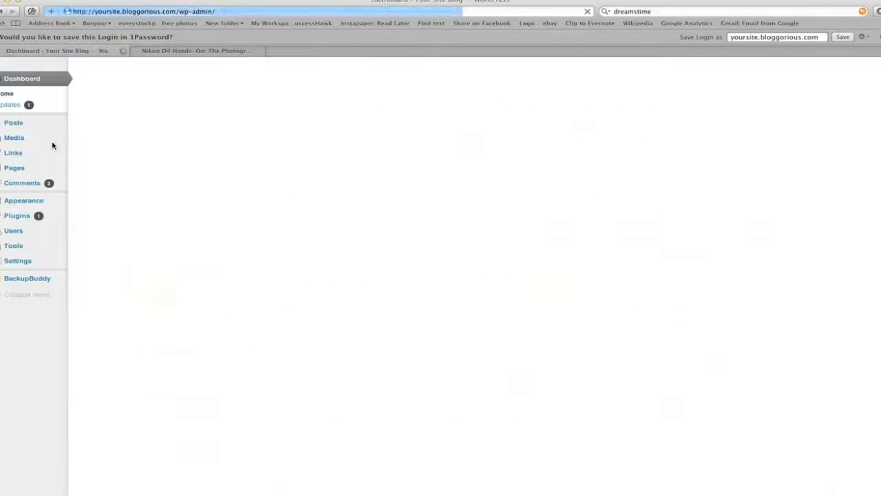
click(13, 123)
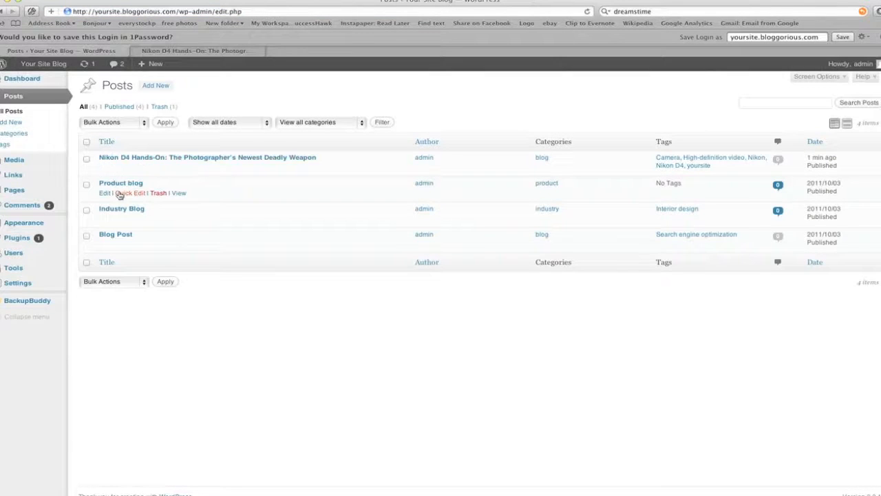
click(134, 158)
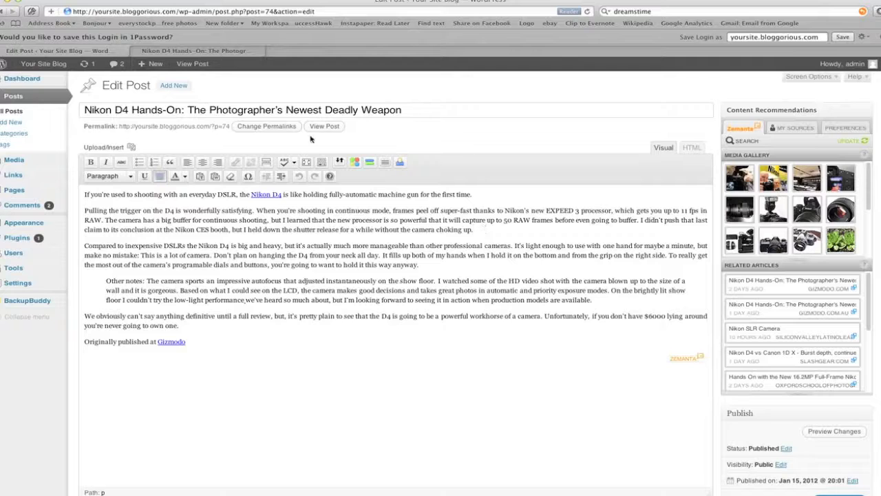
- Insert a More tag after the second paragraph, ending "without the camera choking up", and update the post
click(267, 163)
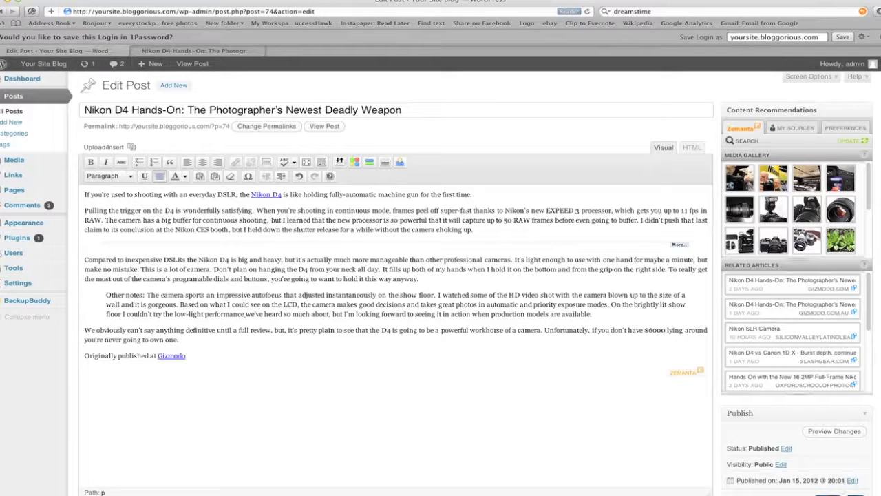
click(839, 494)
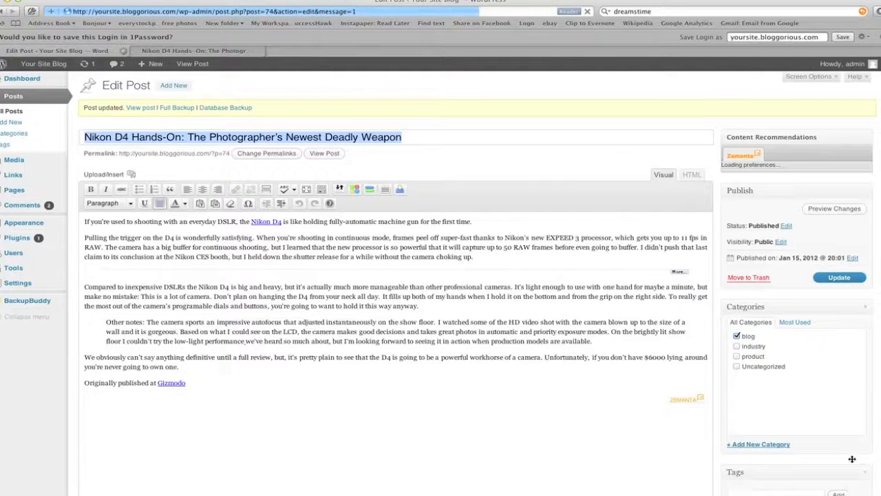
- Check the shortened Nikon D4 entry on the live Blog Page and follow its more link to view the full article
click(37, 64)
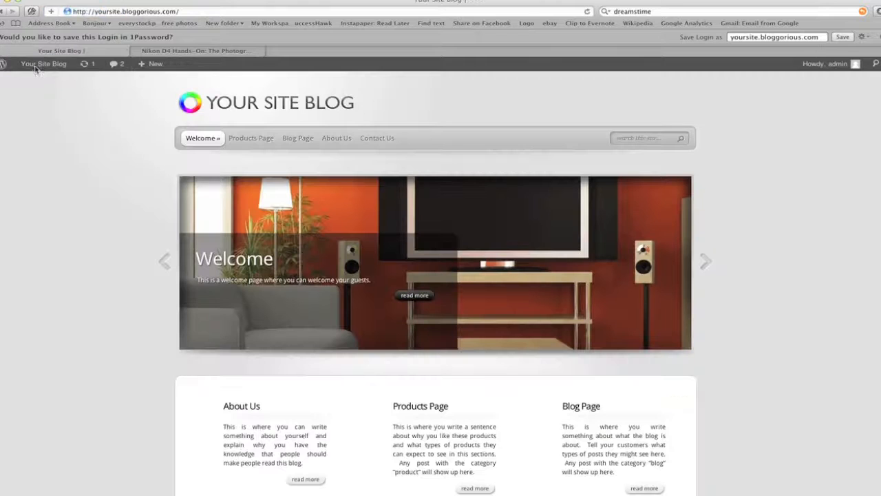
click(298, 139)
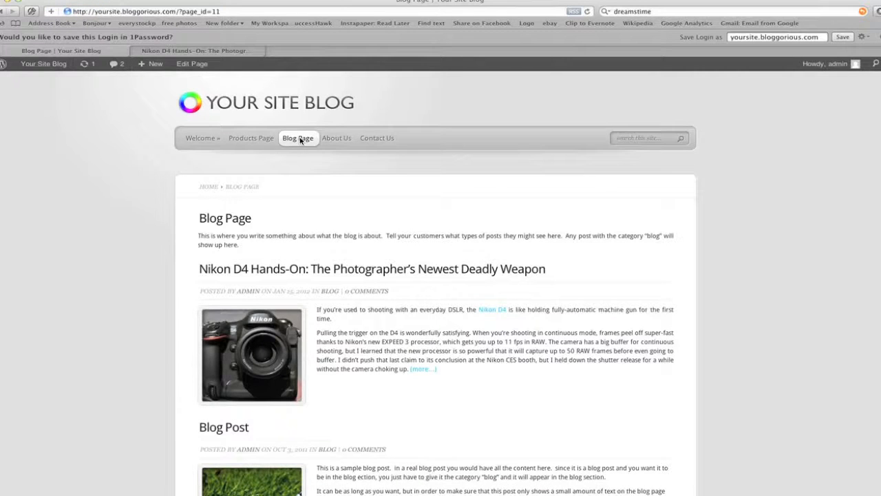
click(424, 369)
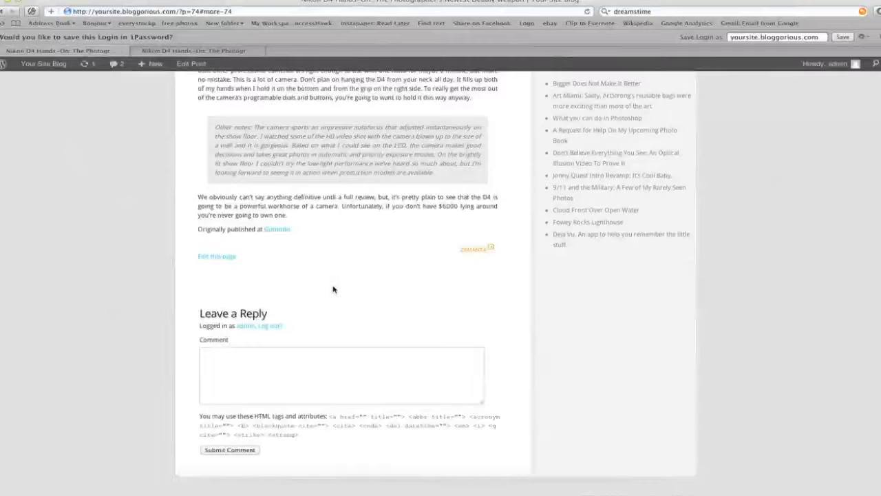
scroll(333, 289, up, 10)
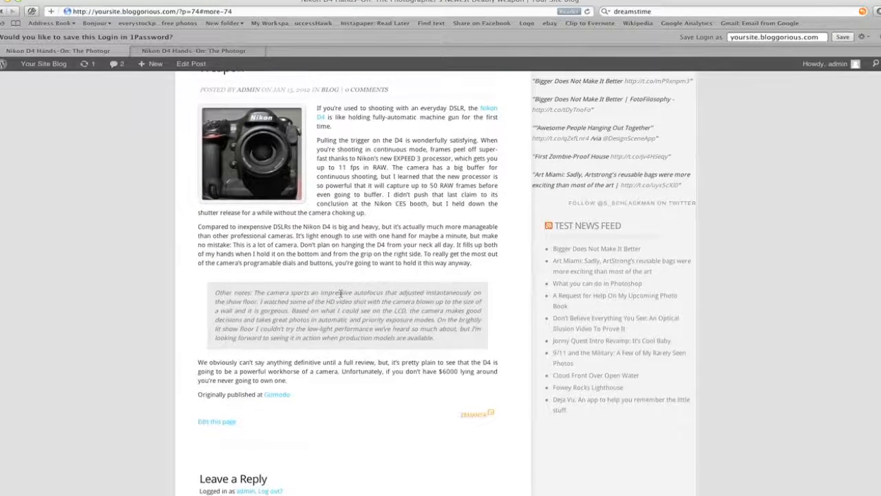